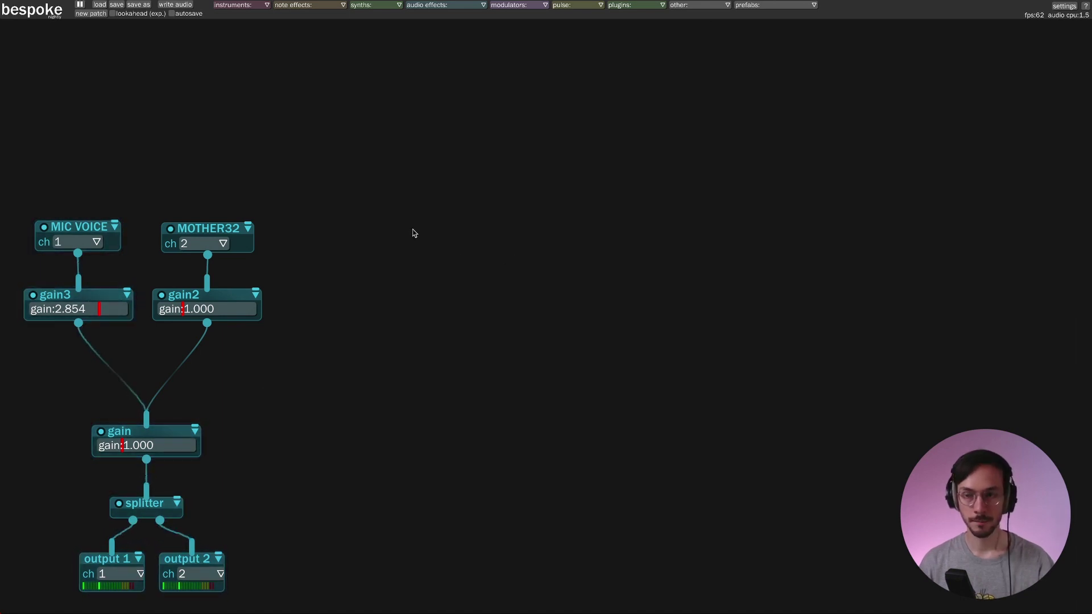
# Add a midicc module and a midioutput module from the m quick-spawn list
pyautogui.press('m')
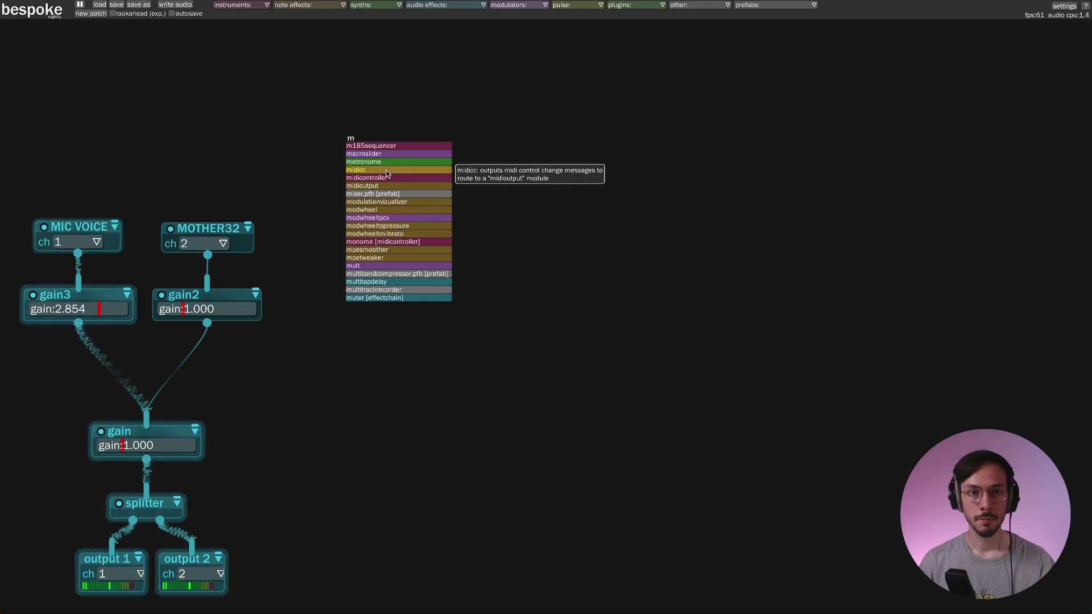
pyautogui.click(398, 175)
pyautogui.press('m')
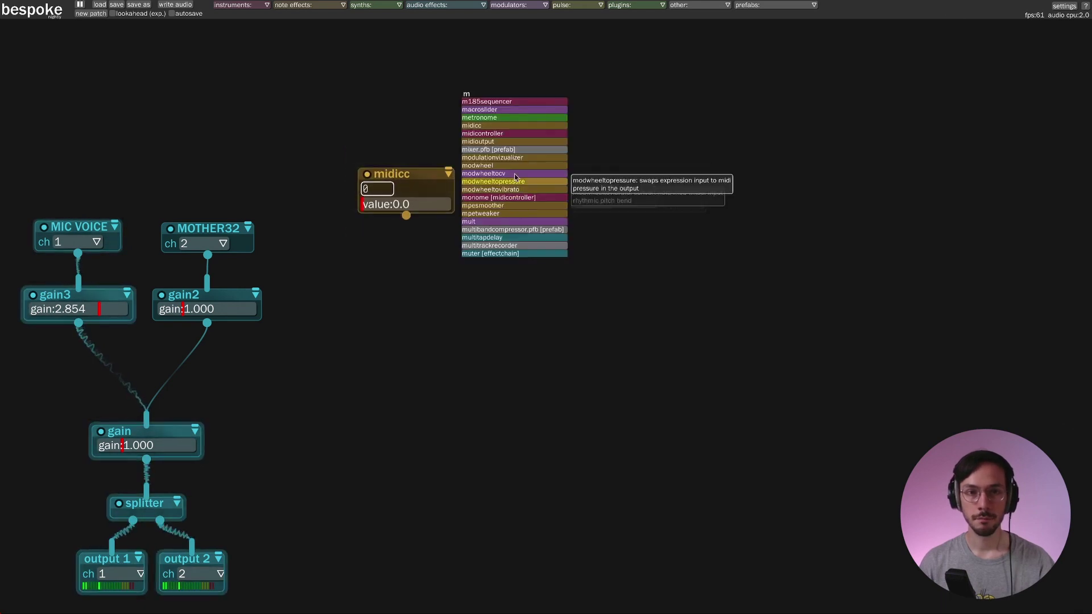
pyautogui.click(507, 138)
pyautogui.click(541, 171)
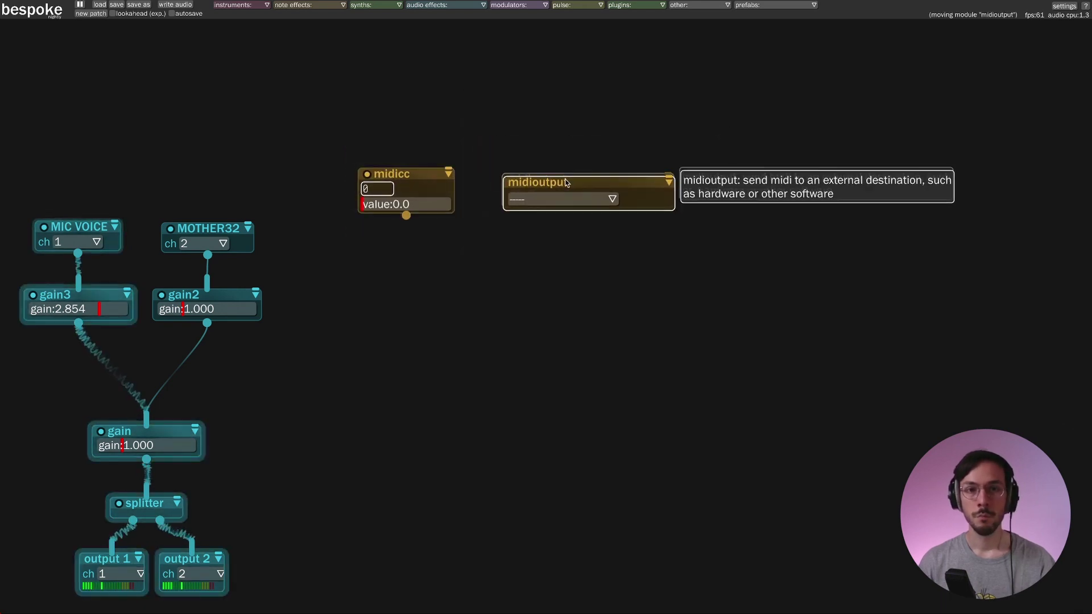
# Move midioutput lower and set its destination to USB Midi Cable
pyautogui.moveTo(611, 178); pyautogui.dragTo(628, 339)
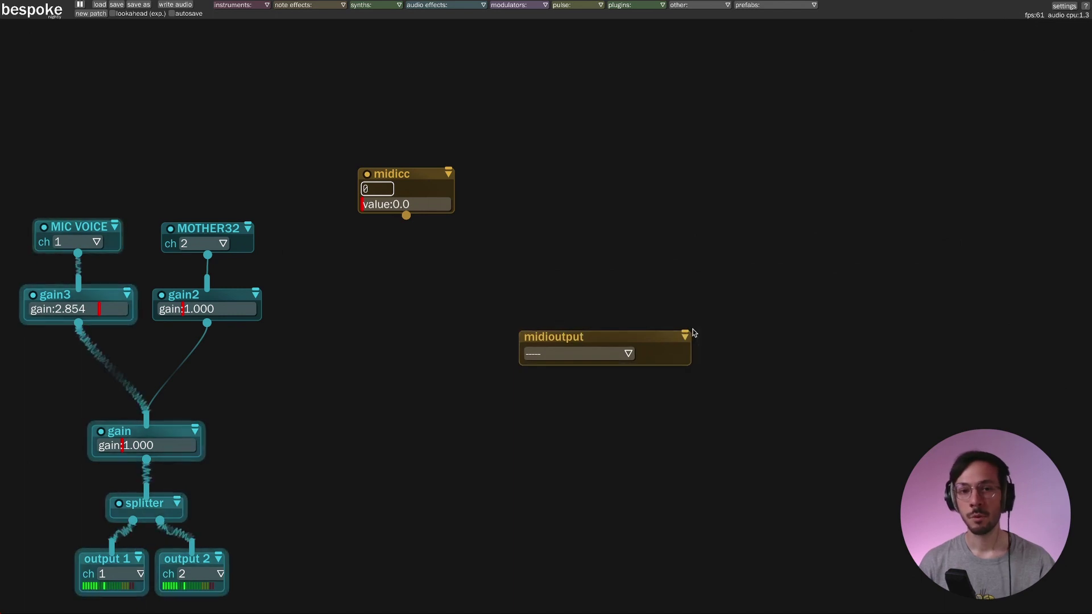
pyautogui.click(627, 355)
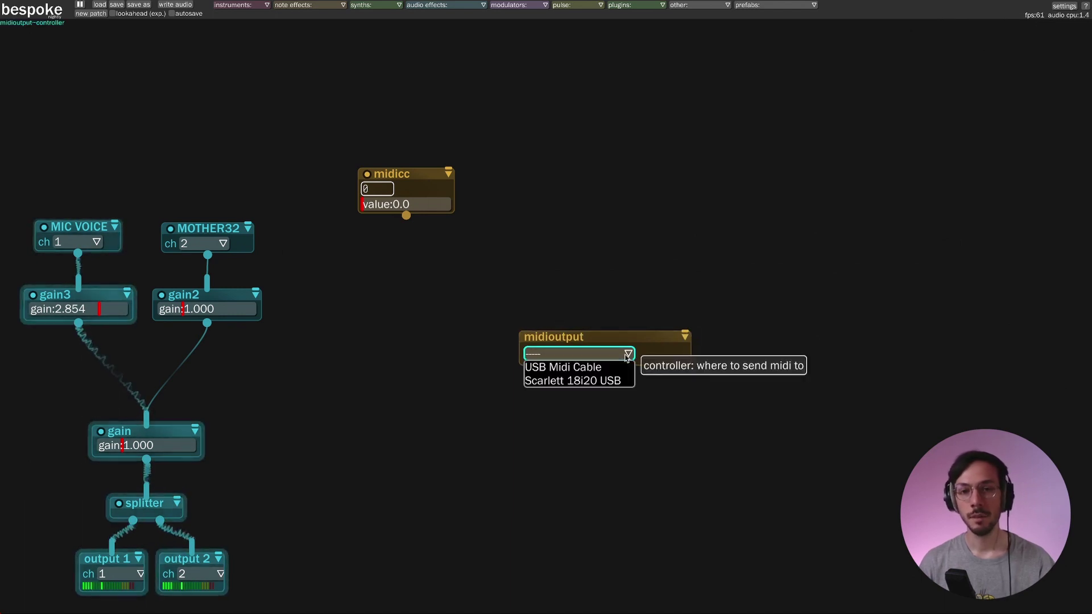
pyautogui.click(600, 368)
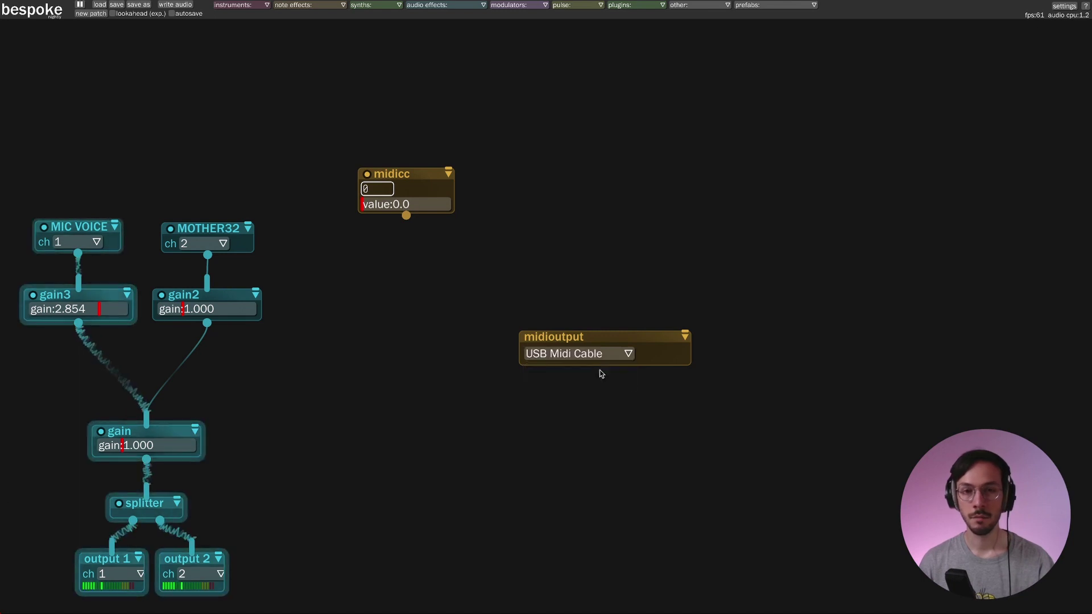
# Position midicc above midioutput and change midicc's control number from 0 to 1
pyautogui.moveTo(632, 342); pyautogui.dragTo(545, 426)
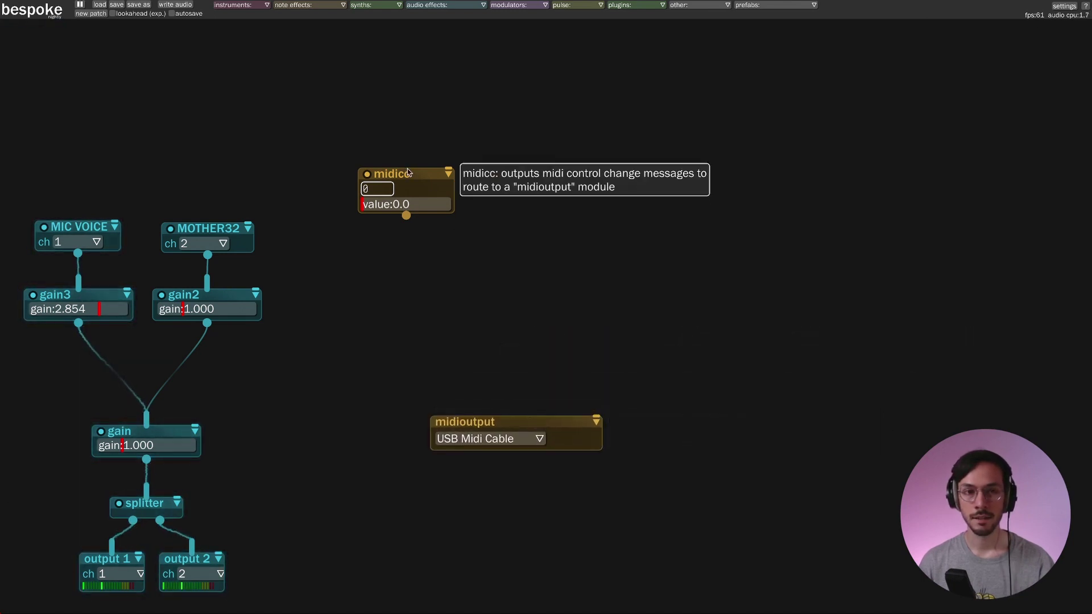
pyautogui.moveTo(409, 185); pyautogui.dragTo(497, 192)
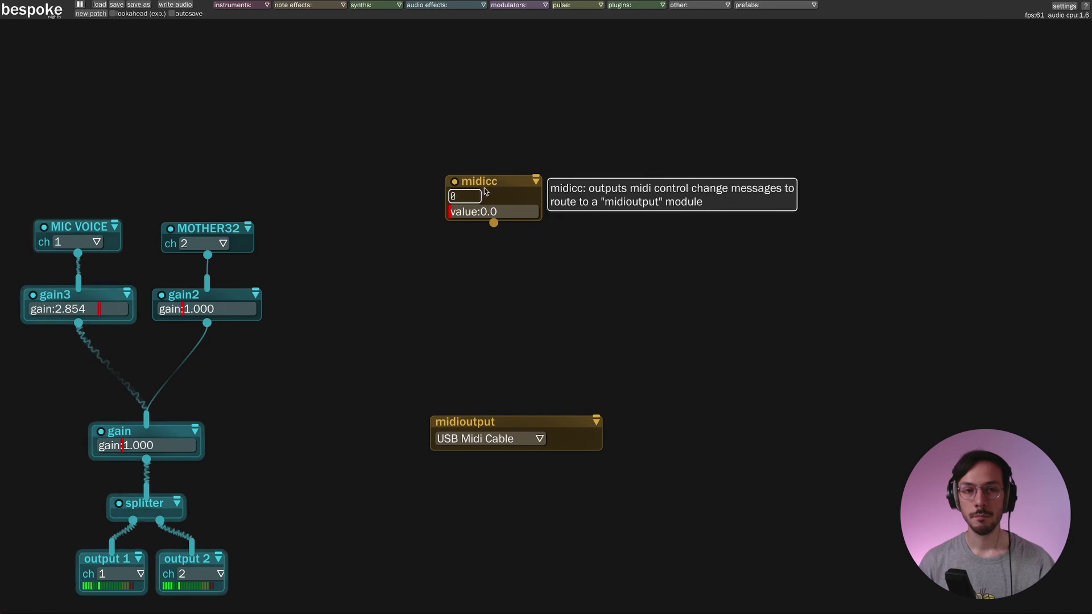
pyautogui.click(463, 197)
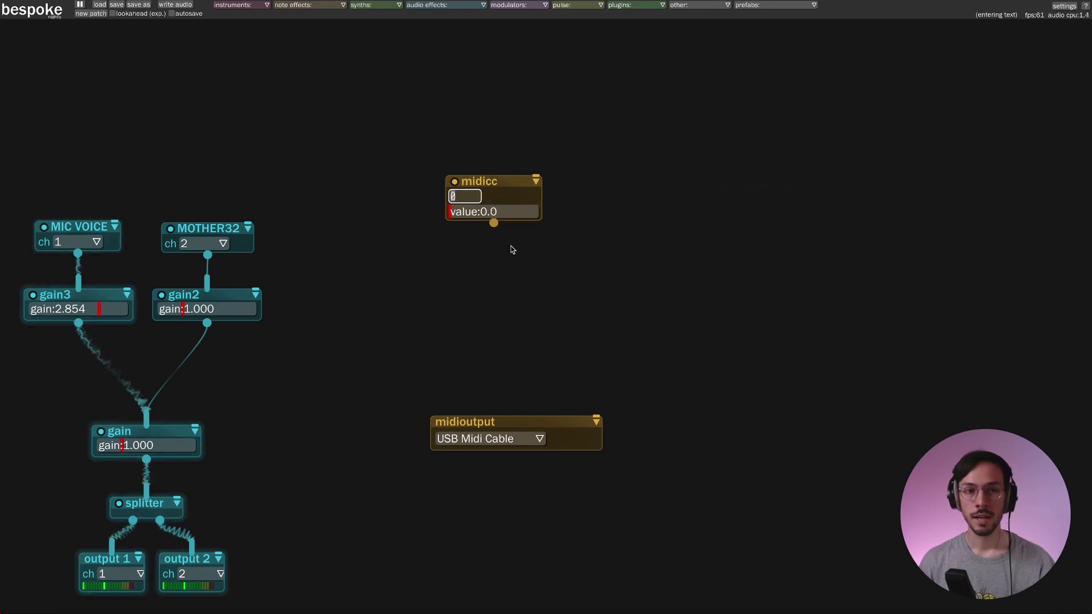
pyautogui.write('1')
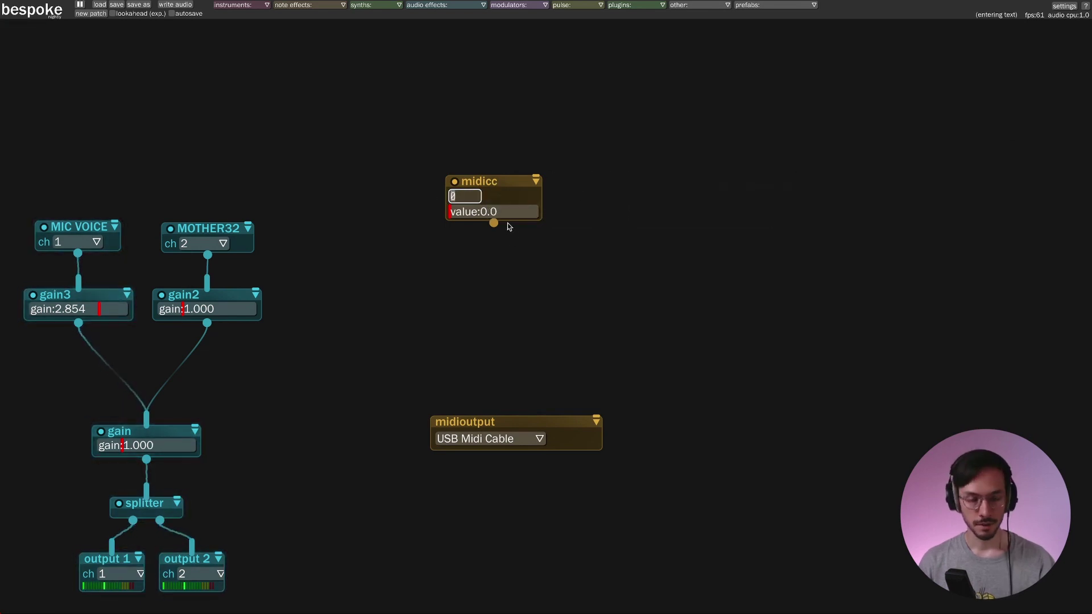
pyautogui.press('Return')
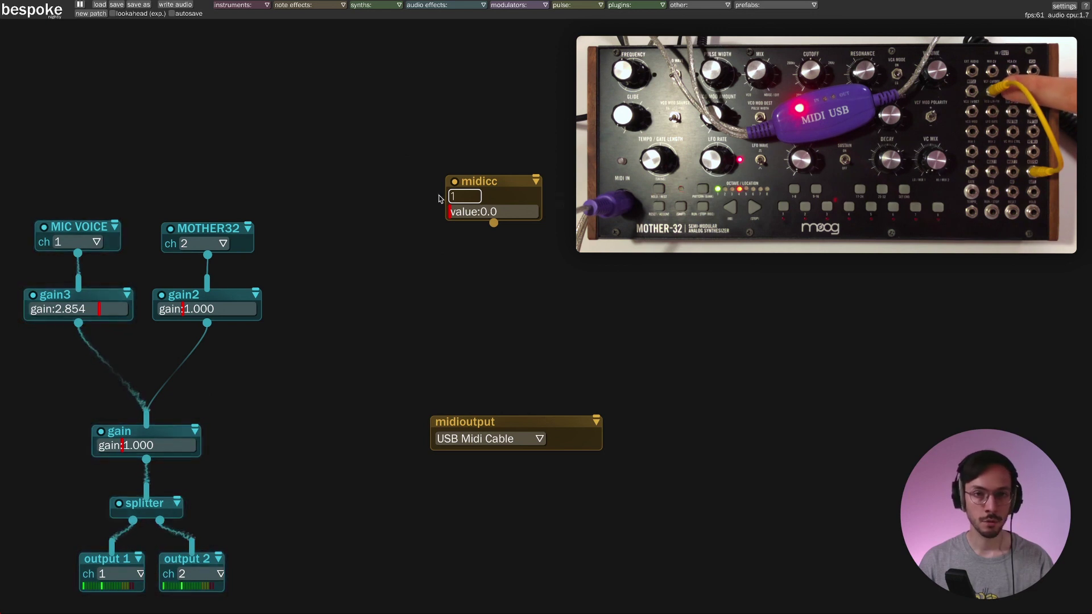
# Cable midicc's output into midioutput, then test by sweeping the CC value up to 118
pyautogui.click(474, 196)
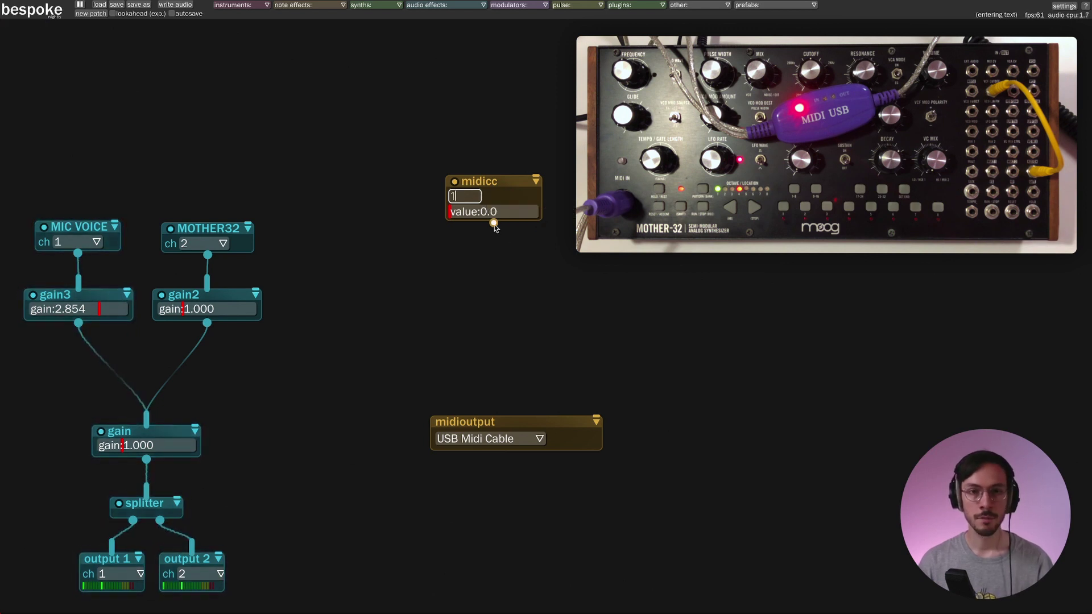
pyautogui.moveTo(494, 224); pyautogui.dragTo(488, 447)
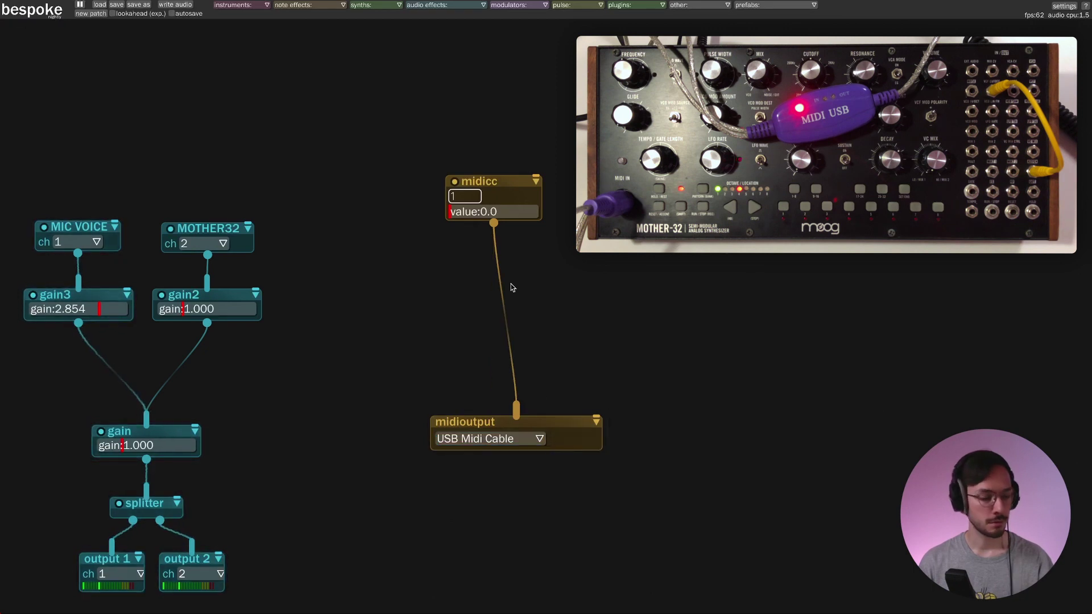
pyautogui.click(472, 213)
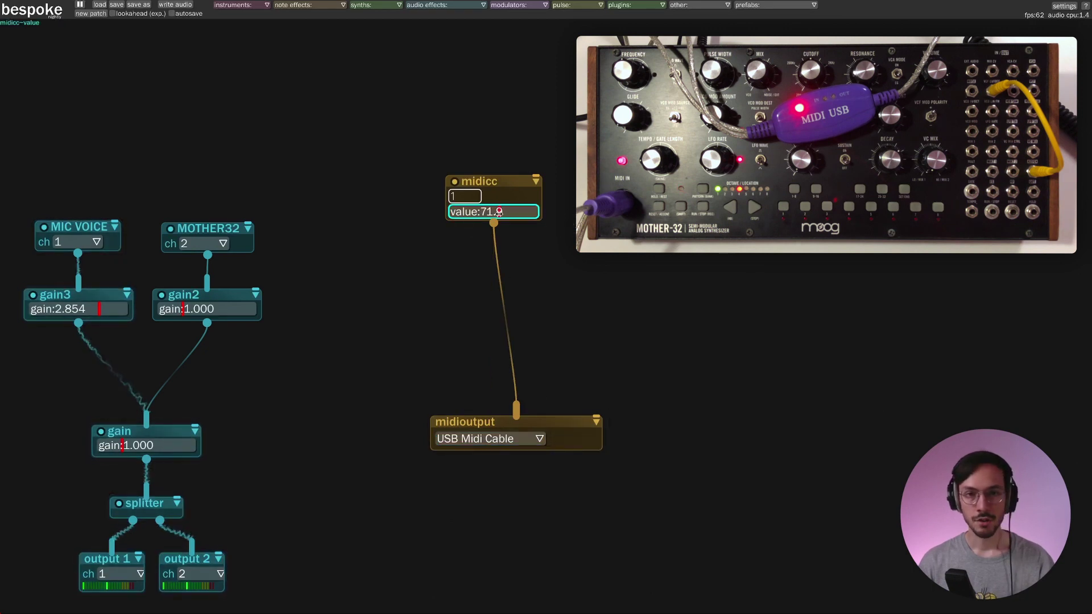
pyautogui.moveTo(472, 213); pyautogui.dragTo(500, 219)
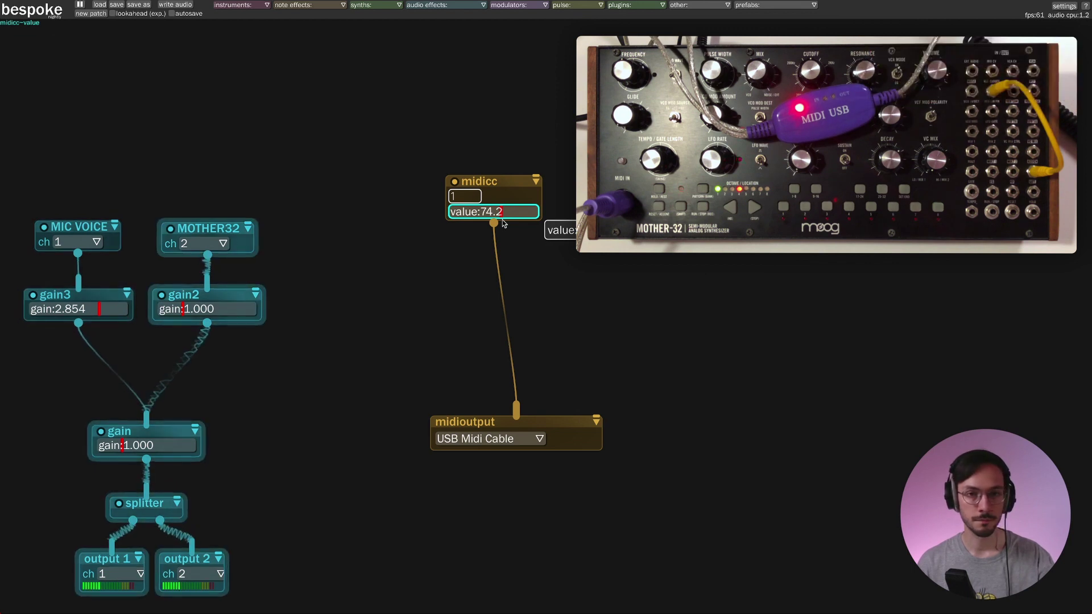
pyautogui.moveTo(503, 214); pyautogui.dragTo(439, 216)
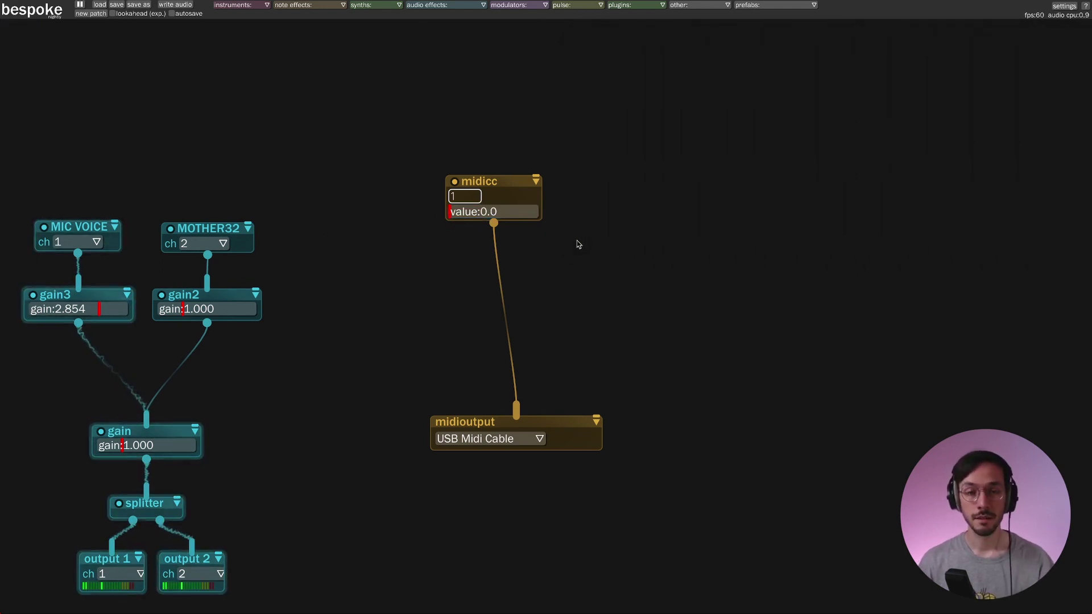
# Add a notesequencer module beside midicc and move it up and left
pyautogui.moveTo(517, 187)
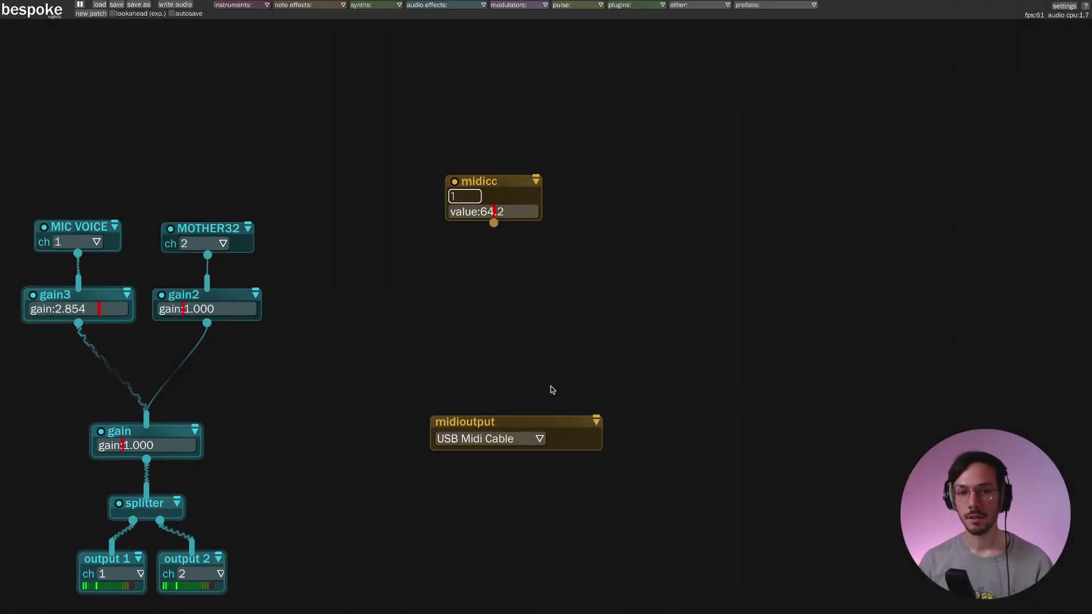
pyautogui.write('n')
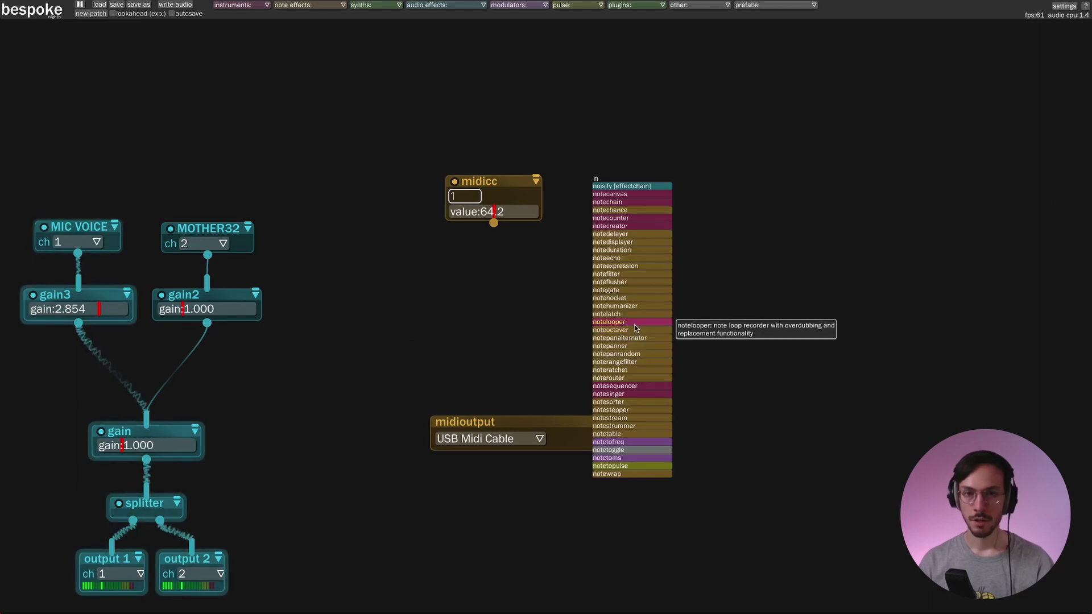
pyautogui.moveTo(615, 385); pyautogui.dragTo(1016, 394)
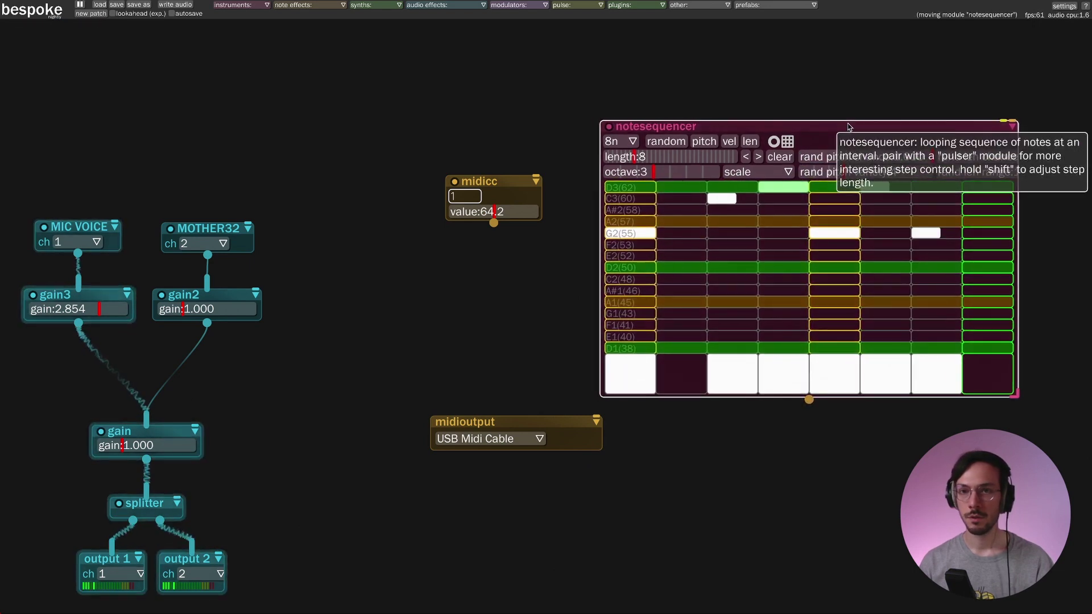
pyautogui.moveTo(824, 126); pyautogui.dragTo(804, 87)
# Add notes A1 on step 2, E2 on step 8, A#1 on step 6, and switch the grid to pentatonic
pyautogui.click(673, 265)
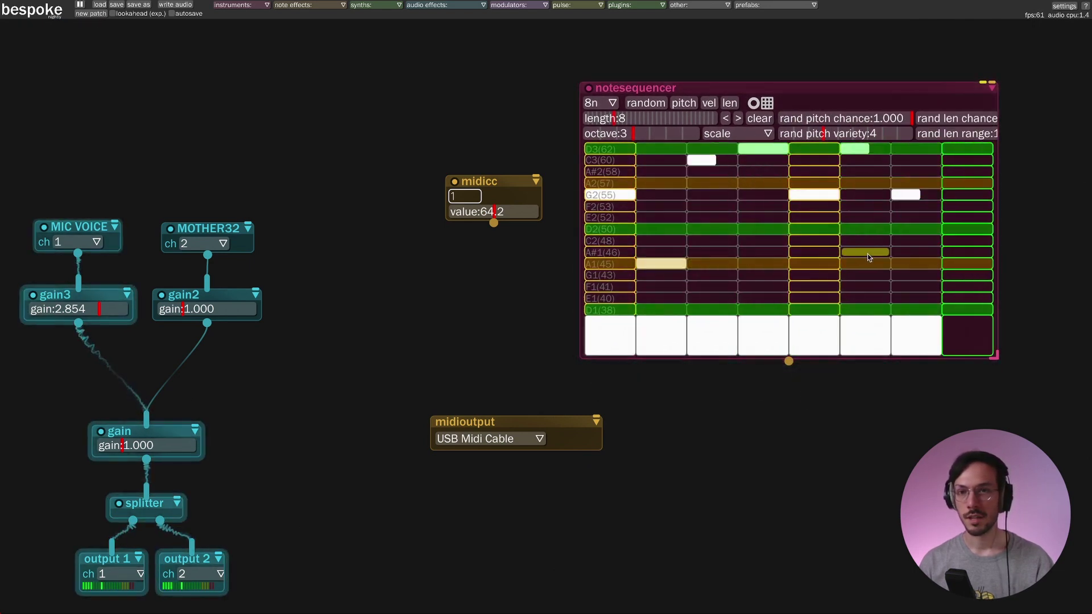
pyautogui.click(979, 219)
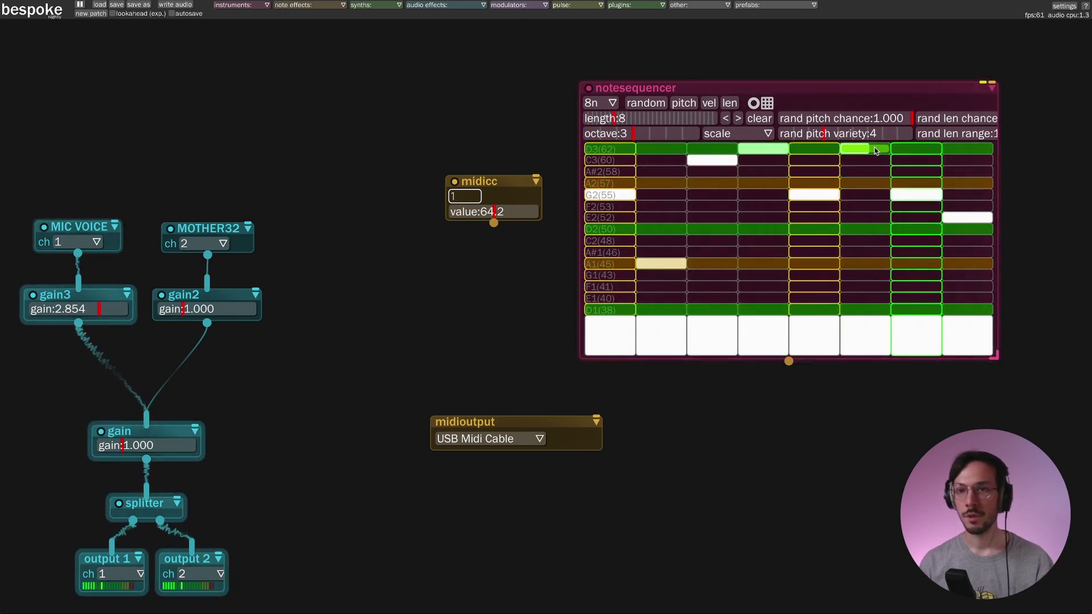
pyautogui.click(875, 251)
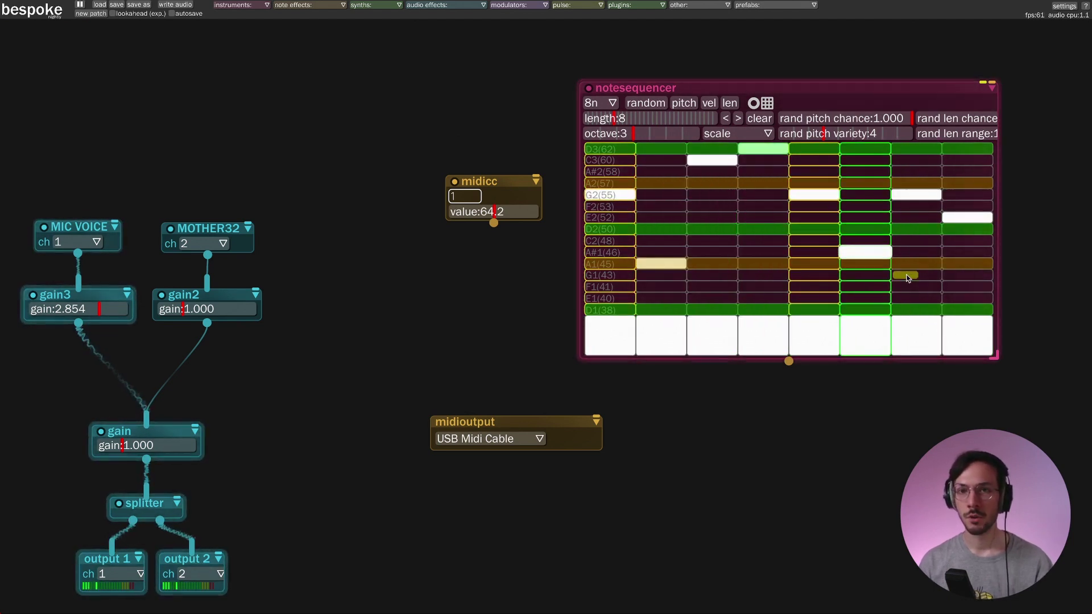
pyautogui.click(746, 134)
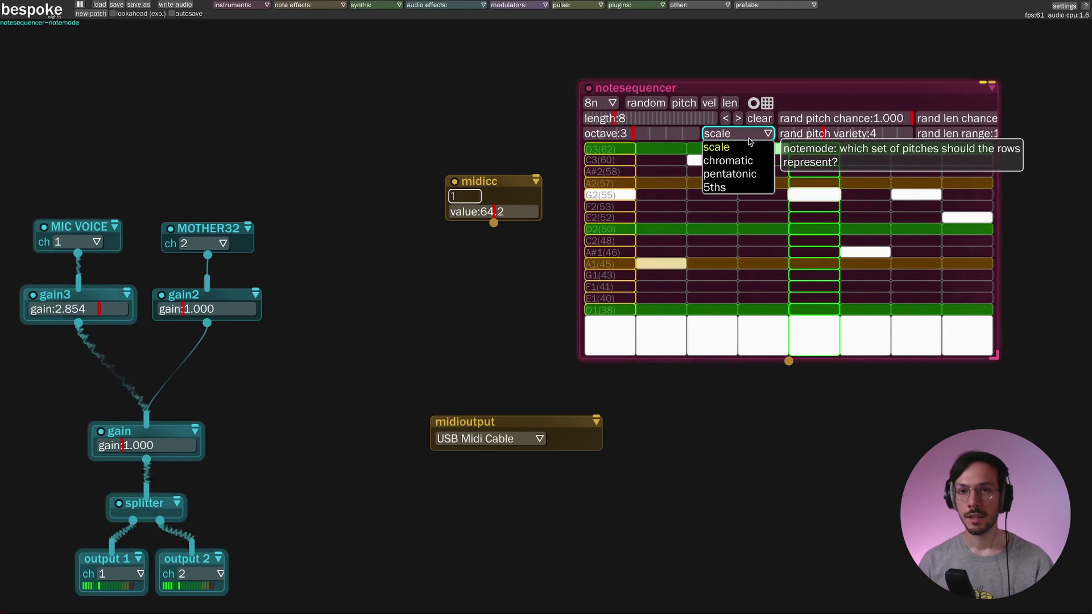
pyautogui.click(751, 174)
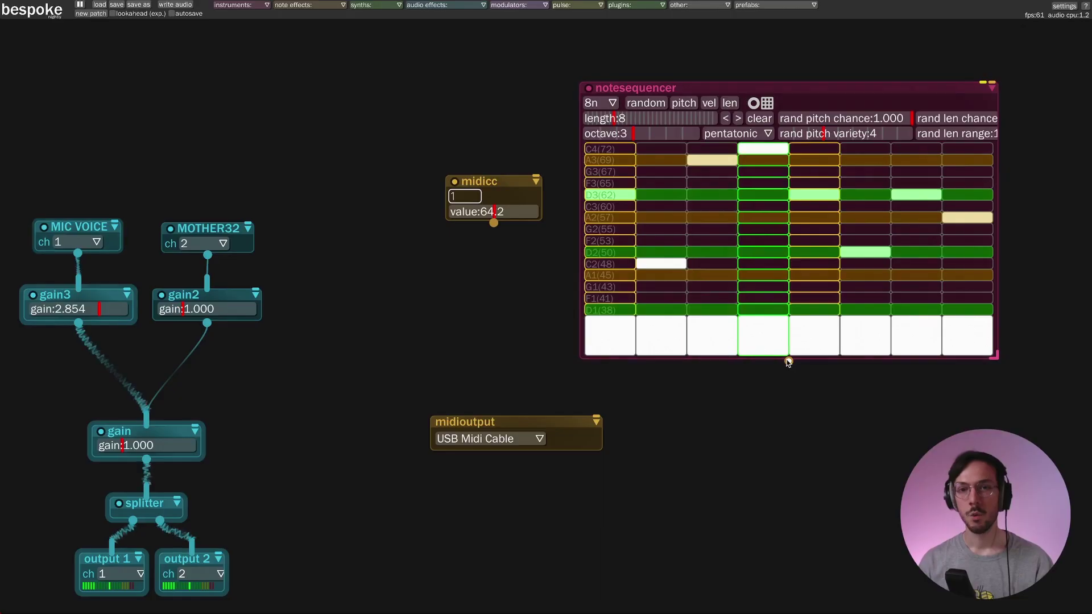
# Cable the notesequencer's output into midioutput, redoing the connection once
pyautogui.moveTo(789, 362); pyautogui.dragTo(569, 441)
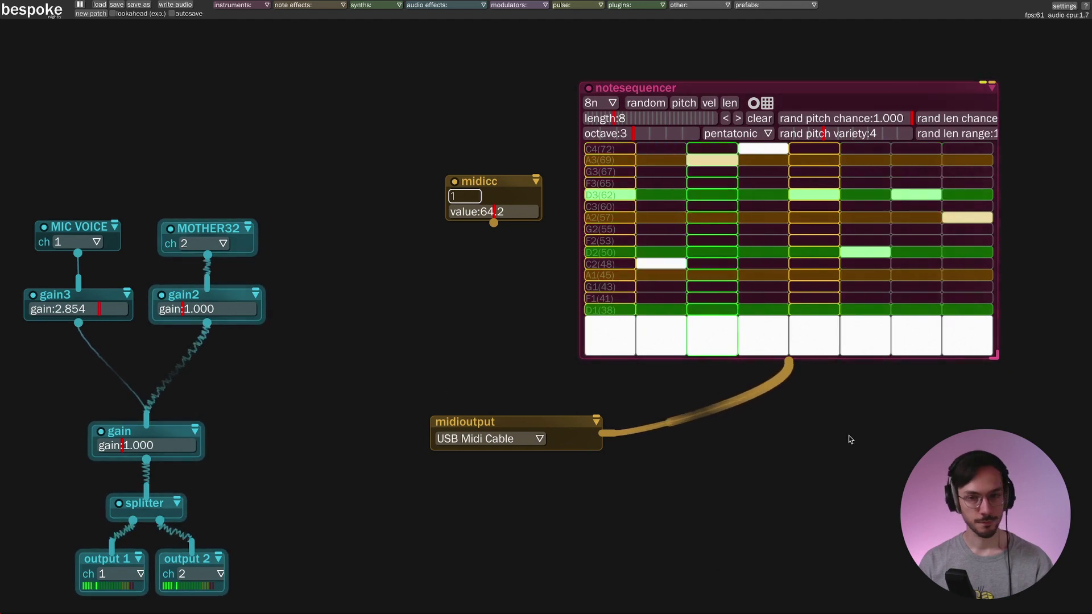
pyautogui.moveTo(612, 436); pyautogui.dragTo(693, 450)
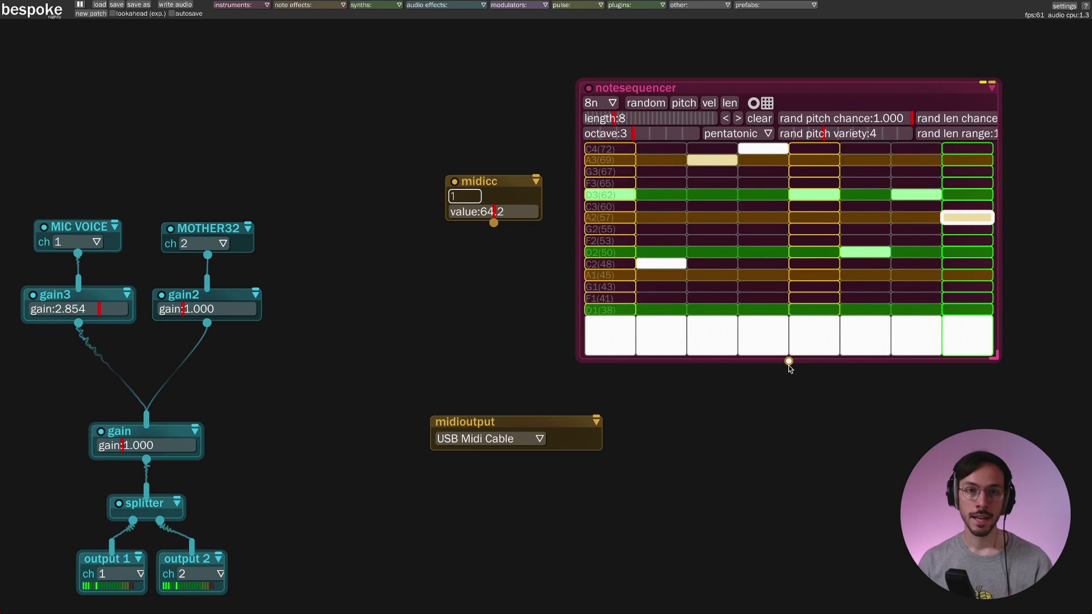
pyautogui.moveTo(789, 361); pyautogui.dragTo(592, 438)
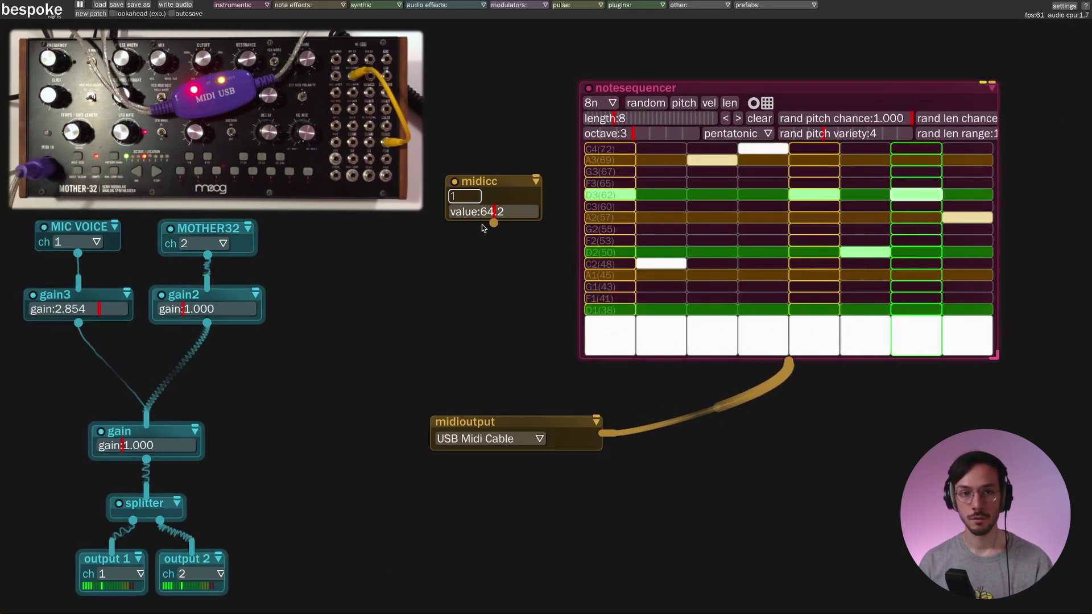
# Cable midicc into midioutput and raise its value to about 90
pyautogui.moveTo(493, 223); pyautogui.dragTo(501, 434)
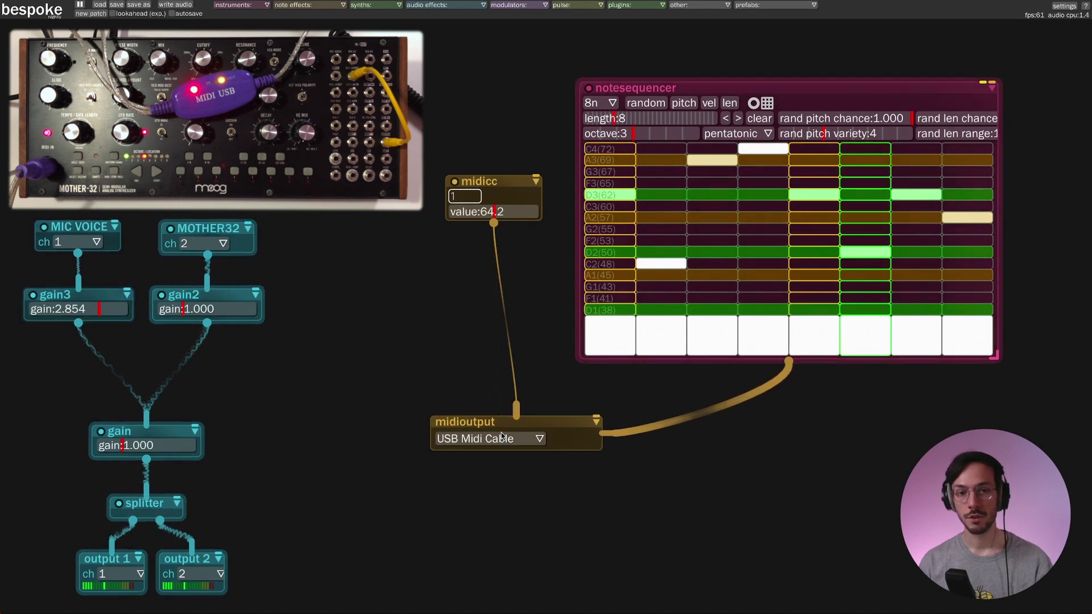
pyautogui.click(477, 211)
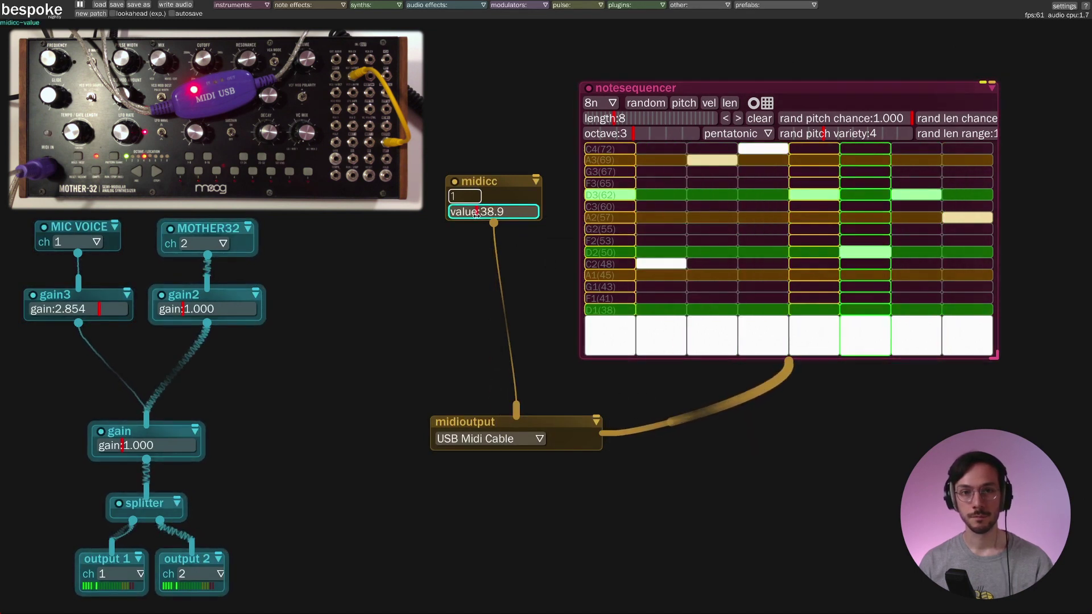
pyautogui.moveTo(477, 212)
pyautogui.mouseDown()
pyautogui.moveTo(512, 211)
pyautogui.moveTo(475, 215)
pyautogui.moveTo(512, 218)
pyautogui.moveTo(490, 219)
pyautogui.mouseUp()
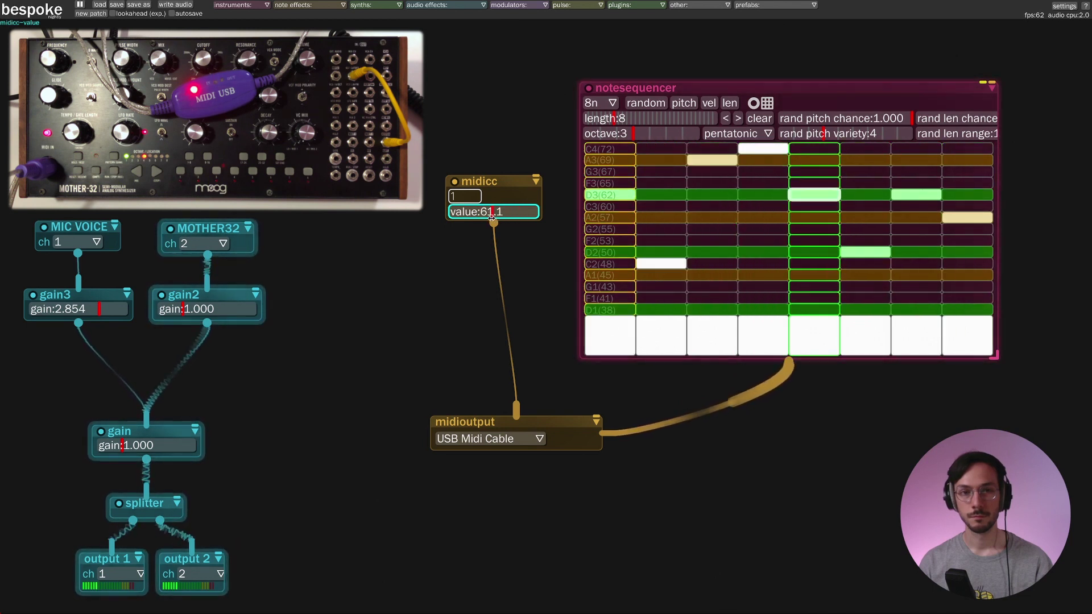
# Drive the midicc value with a perlin LFO ranging 0 to 120.3 at a slower free rate
pyautogui.rightClick(492, 215)
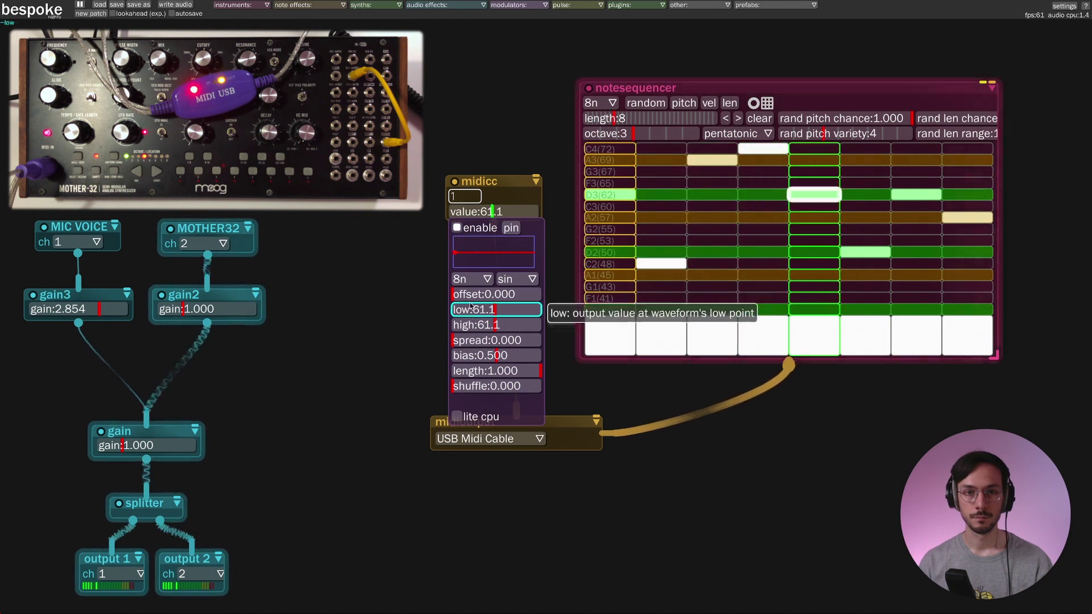
pyautogui.moveTo(471, 309); pyautogui.dragTo(512, 325)
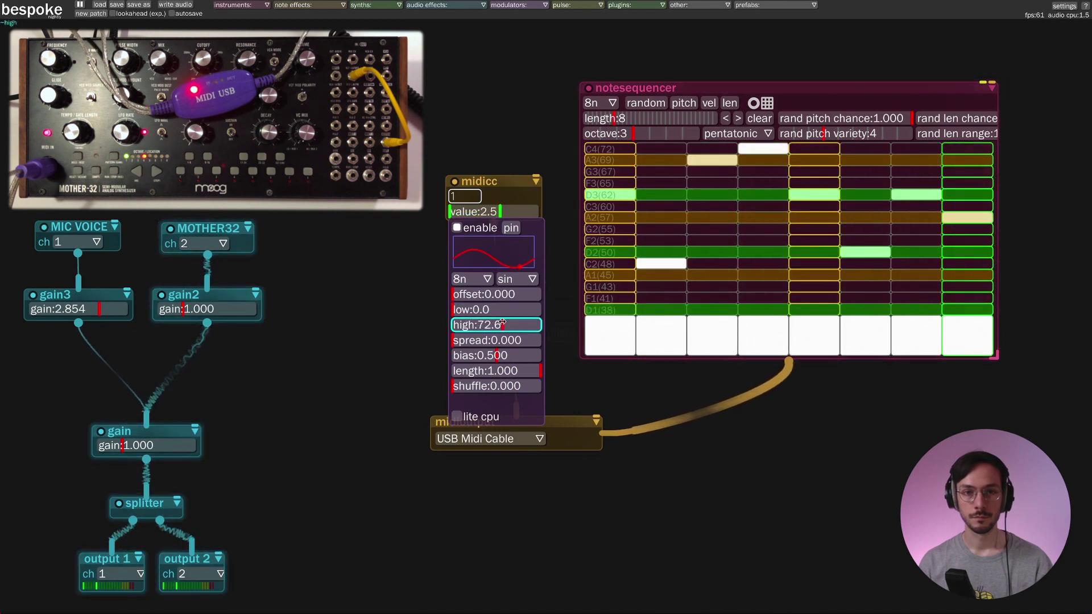
pyautogui.click(518, 279)
pyautogui.click(510, 382)
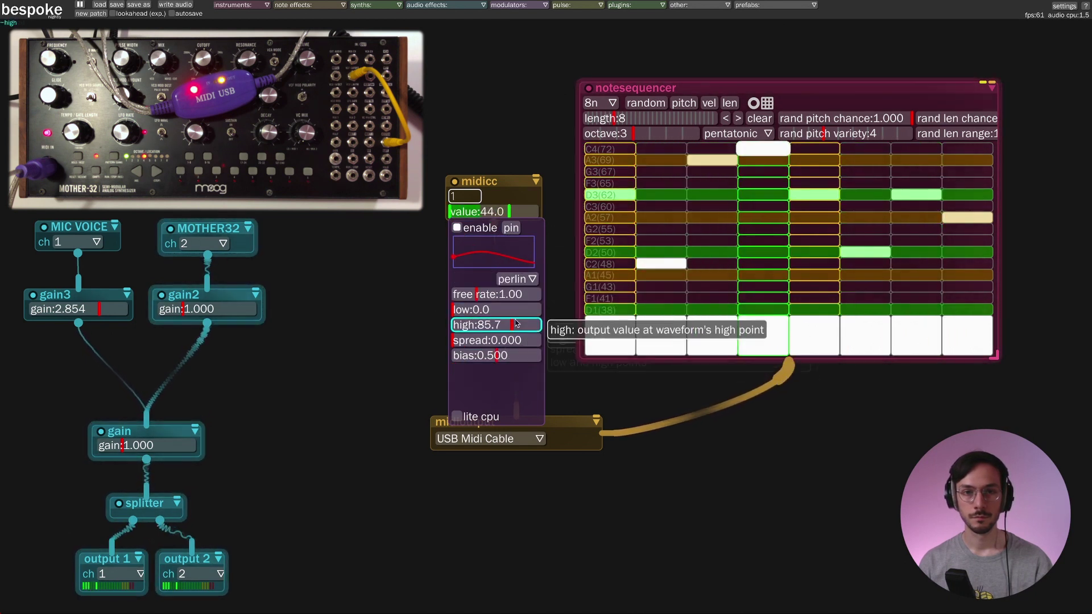
pyautogui.moveTo(516, 324); pyautogui.dragTo(538, 325)
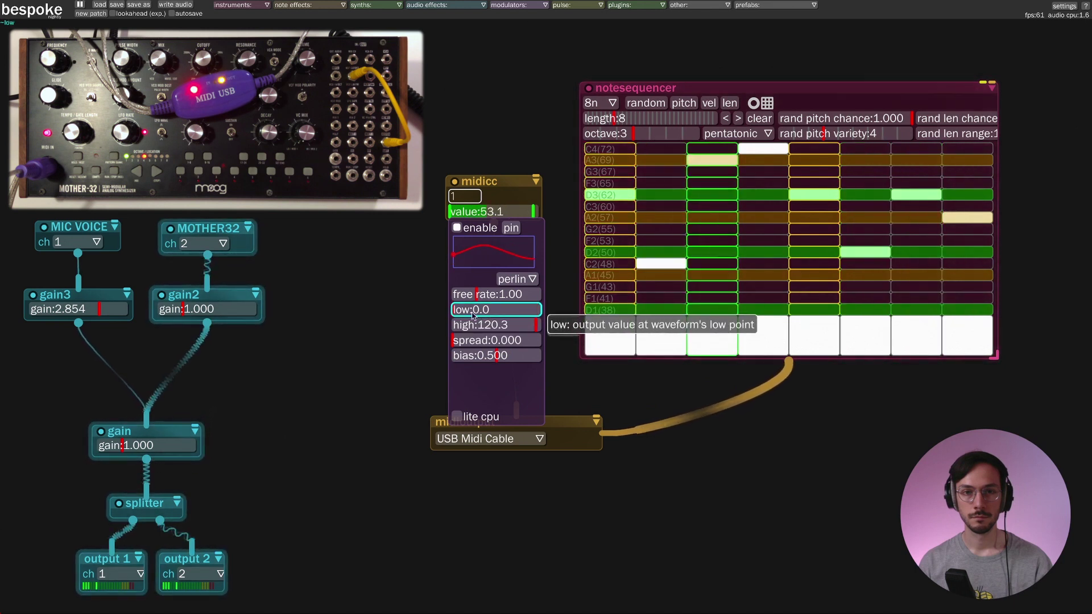
pyautogui.click(473, 294)
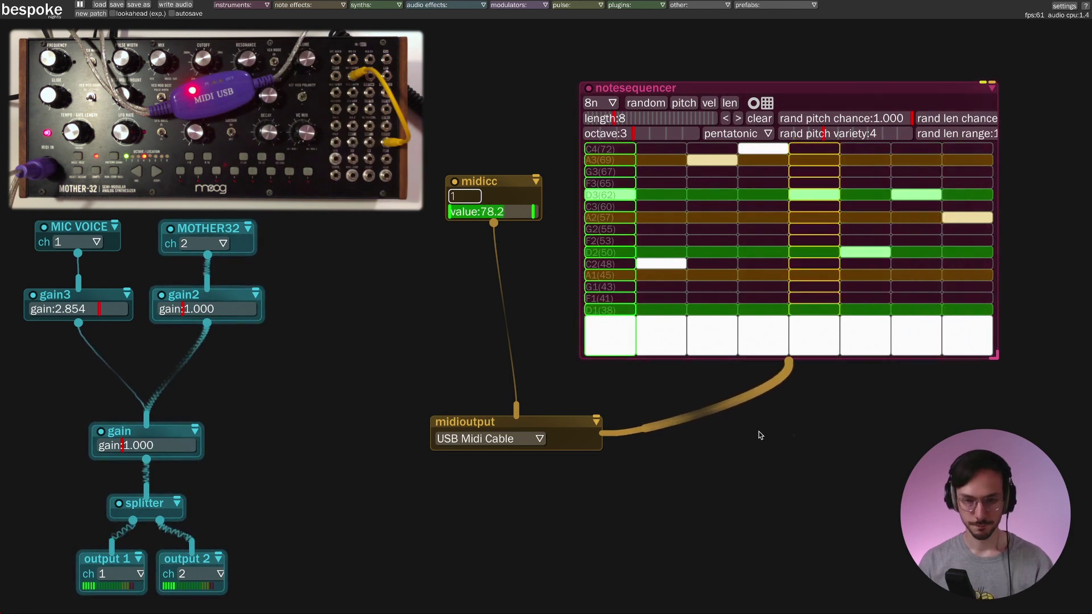
# Unplug the sequencer from midioutput and route the sequencer notes into a new noteoctaver
pyautogui.moveTo(609, 432); pyautogui.dragTo(671, 440)
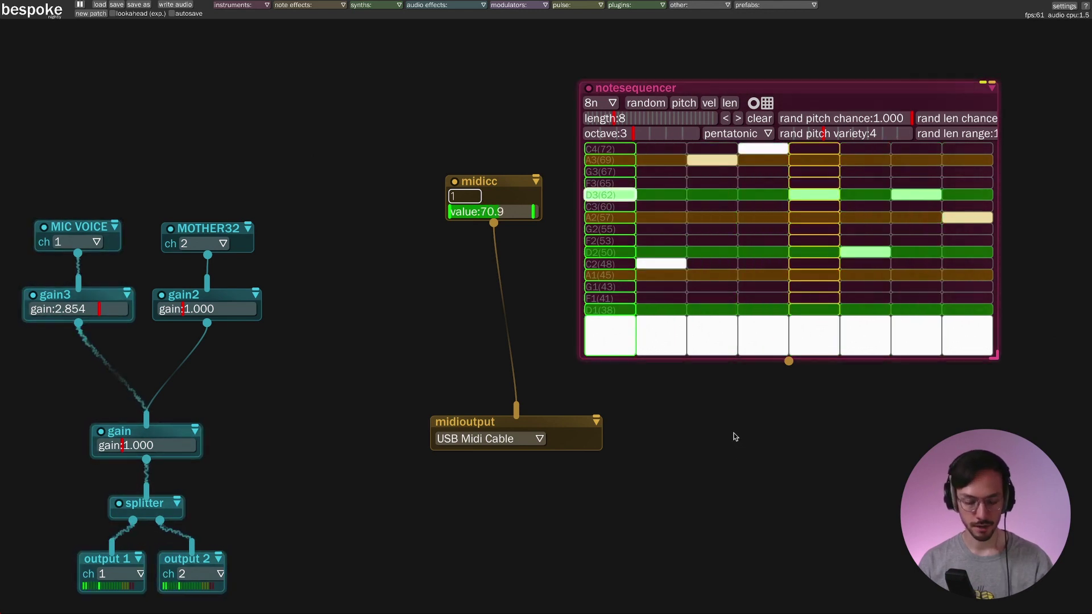
pyautogui.write('n')
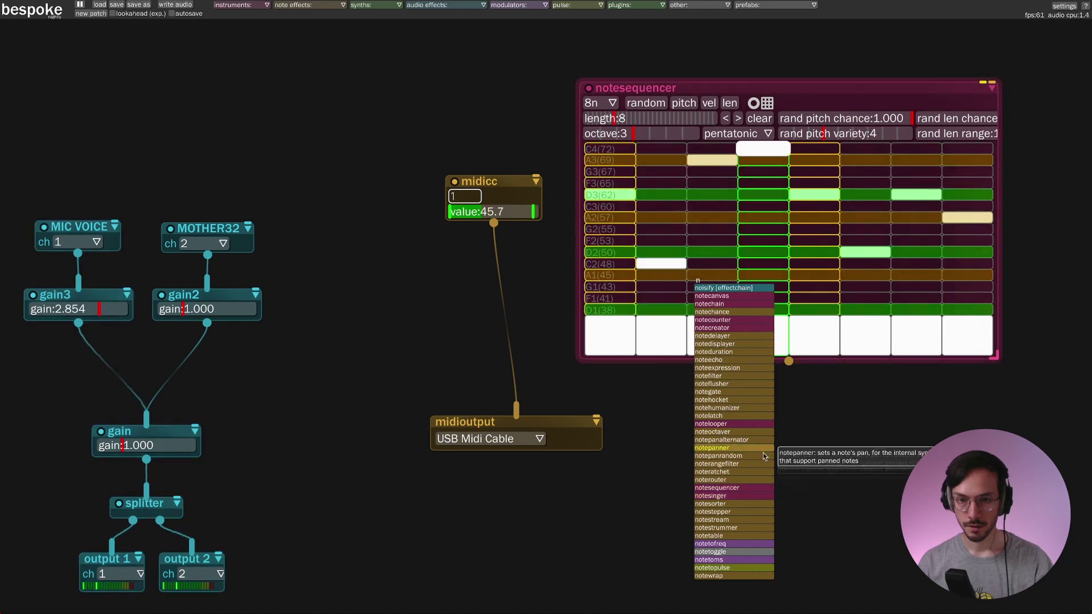
pyautogui.click(748, 432)
pyautogui.moveTo(789, 362); pyautogui.dragTo(575, 439)
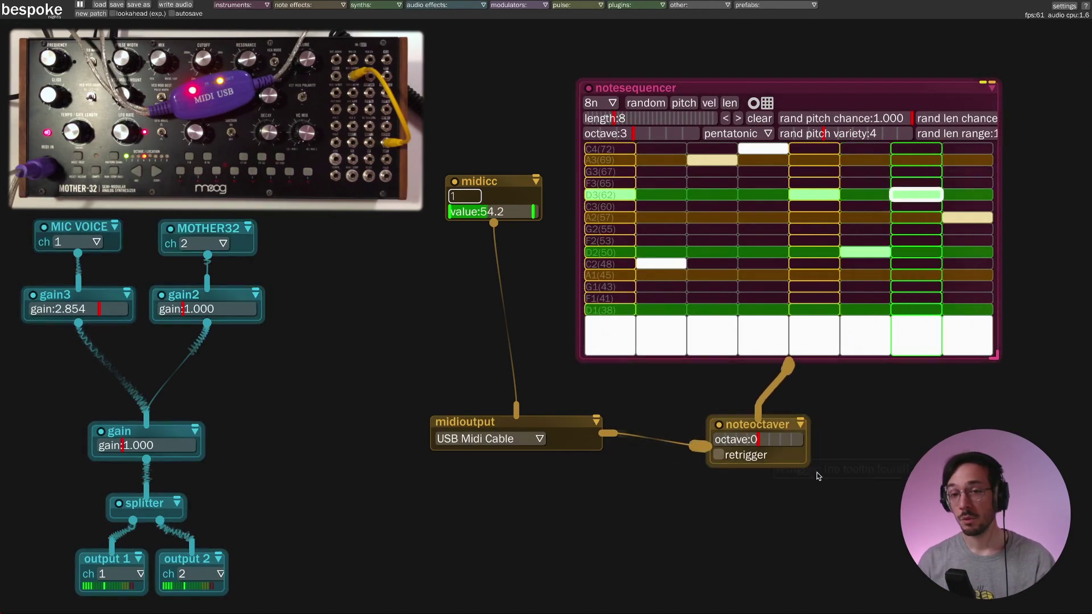
pyautogui.moveTo(779, 427)
pyautogui.mouseDown()
pyautogui.moveTo(795, 418)
pyautogui.moveTo(763, 431)
pyautogui.mouseUp()
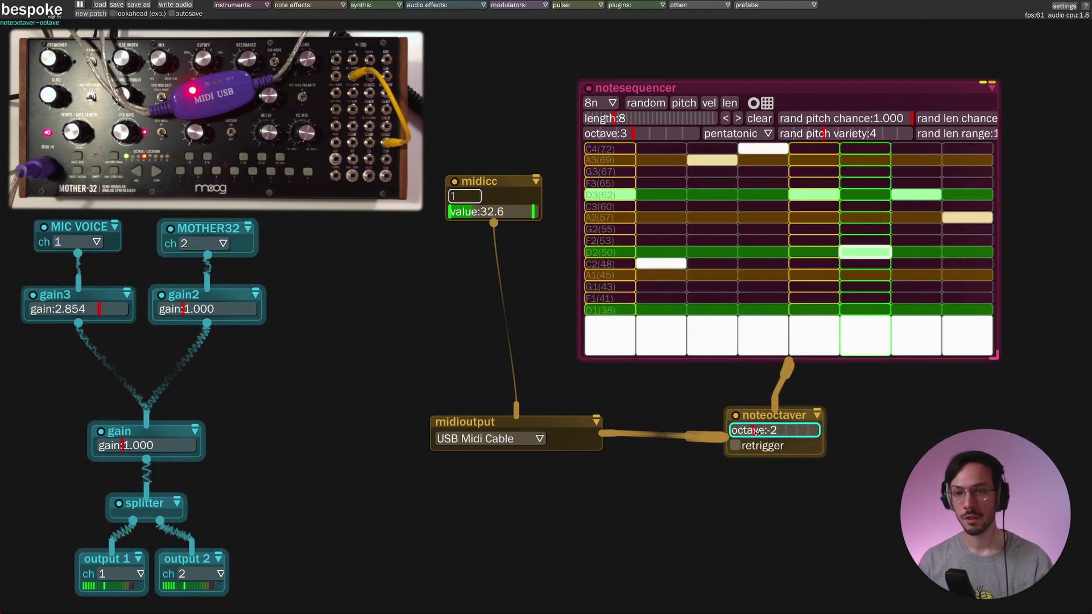